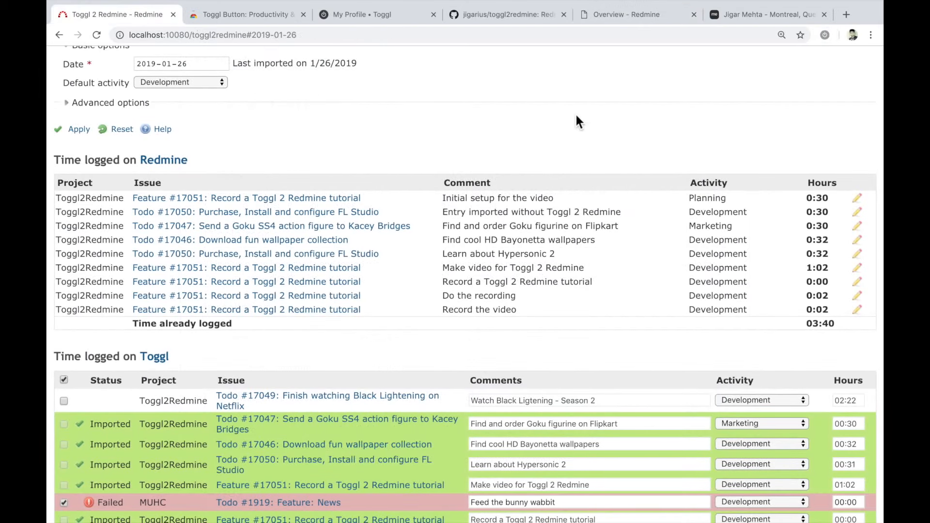
{"action": "scroll", "coordinate": [577, 115], "scroll_direction": "down", "scroll_amount": 3}
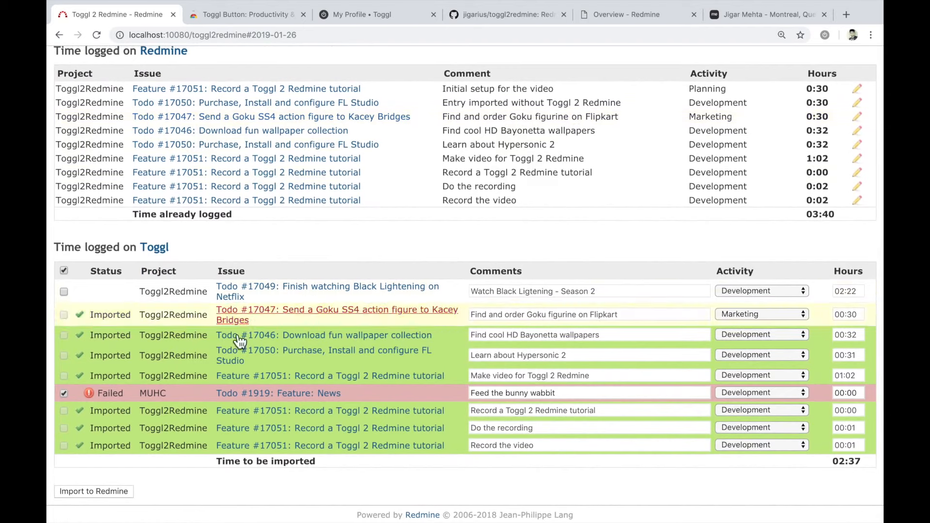
{"action": "mouse_move", "coordinate": [118, 393]}
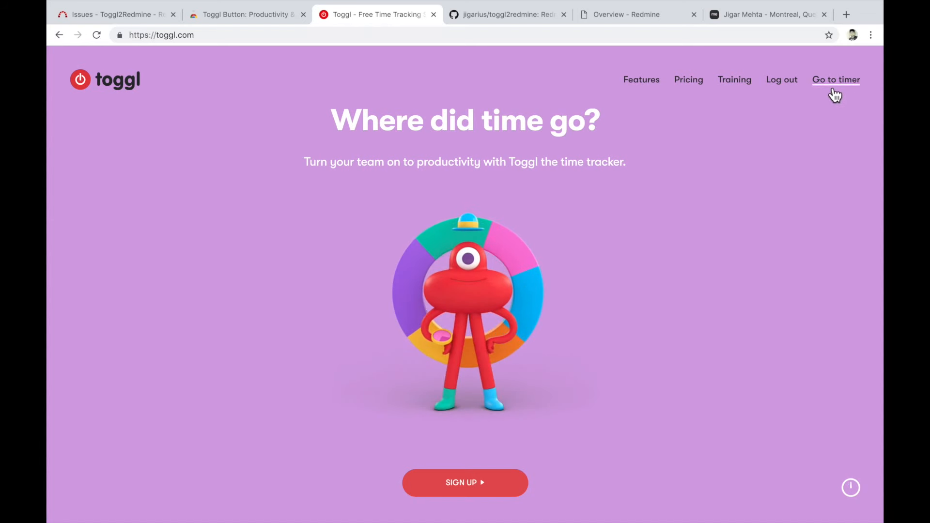
- Open the Toggl timer and record a short time entry described "#1919 Feed the bunny wabbit", starting and stopping the timer
{"action": "left_click", "coordinate": [833, 90]}
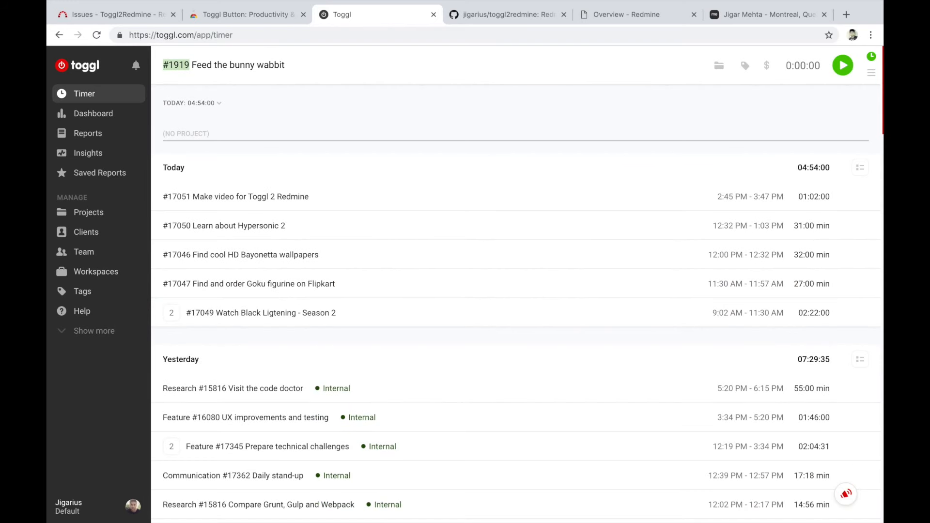
{"action": "key", "text": "Left"}
{"action": "key", "text": "Right"}
{"action": "key", "text": "Right"}
{"action": "key", "text": "Right"}
{"action": "key", "text": "Right"}
{"action": "key", "text": "Right"}
{"action": "key", "text": "Right"}
{"action": "key", "text": "Left"}
{"action": "key", "text": "Left"}
{"action": "key", "text": "shift+super+Right"}
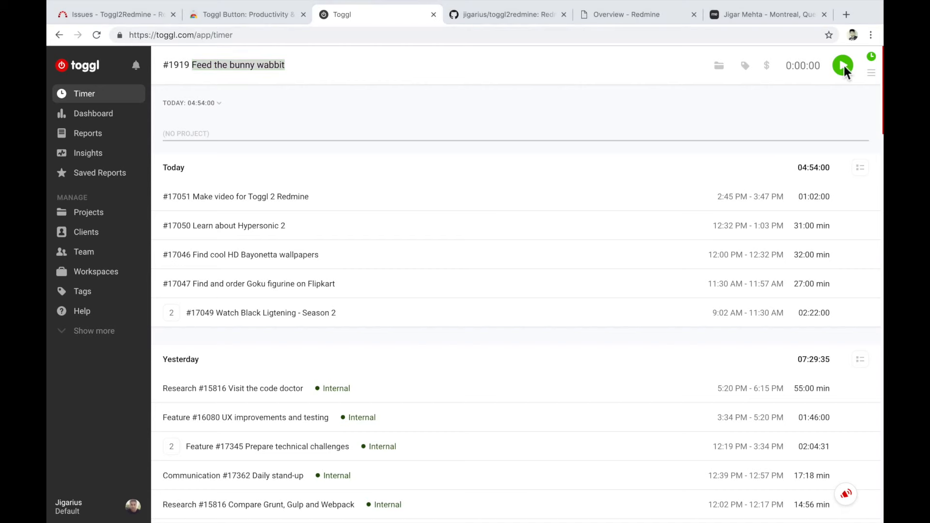
{"action": "left_click", "coordinate": [844, 66]}
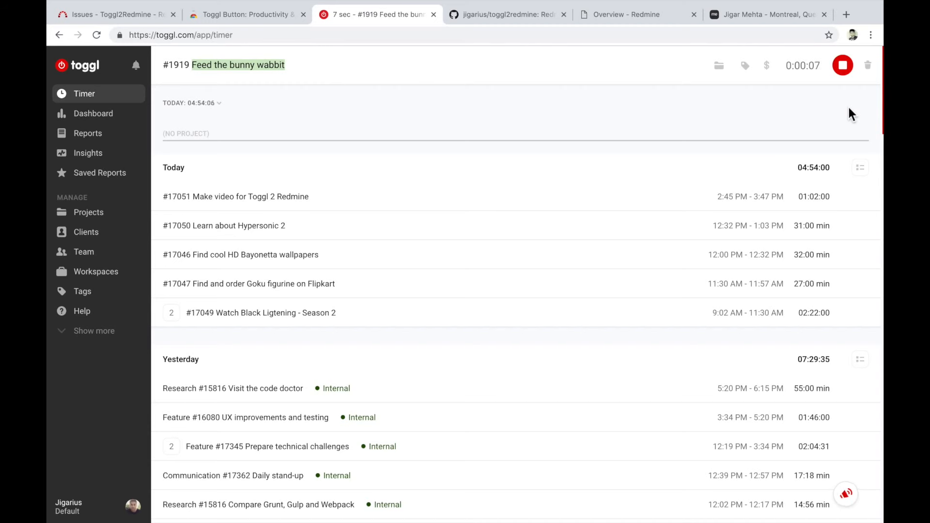
{"action": "left_click", "coordinate": [846, 73]}
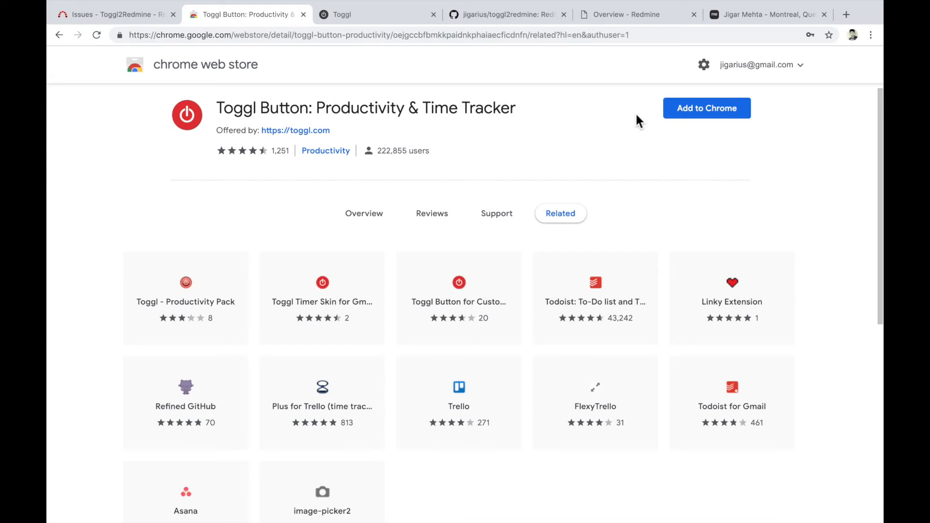
- Install the Toggl Button: Productivity & Time Tracker extension from the Chrome Web Store and dismiss its welcome notice
{"action": "left_click", "coordinate": [679, 111]}
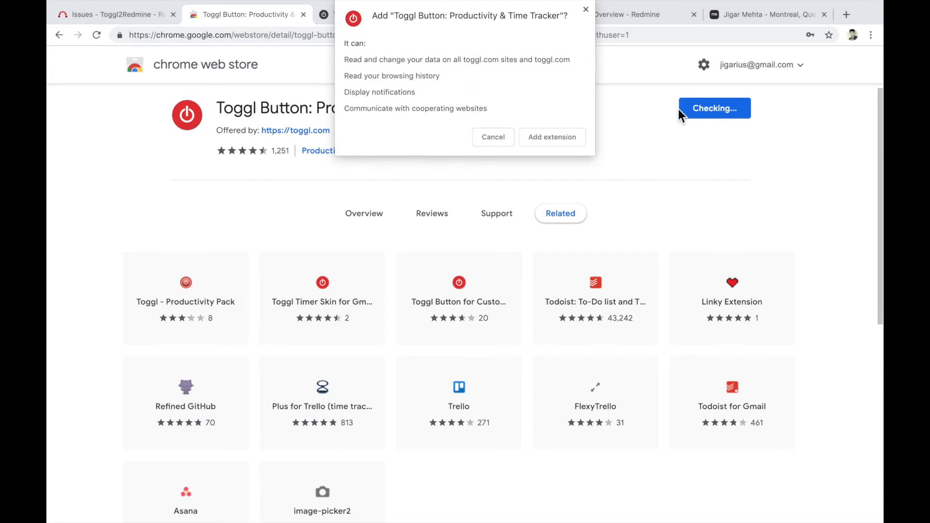
{"action": "left_click", "coordinate": [577, 136]}
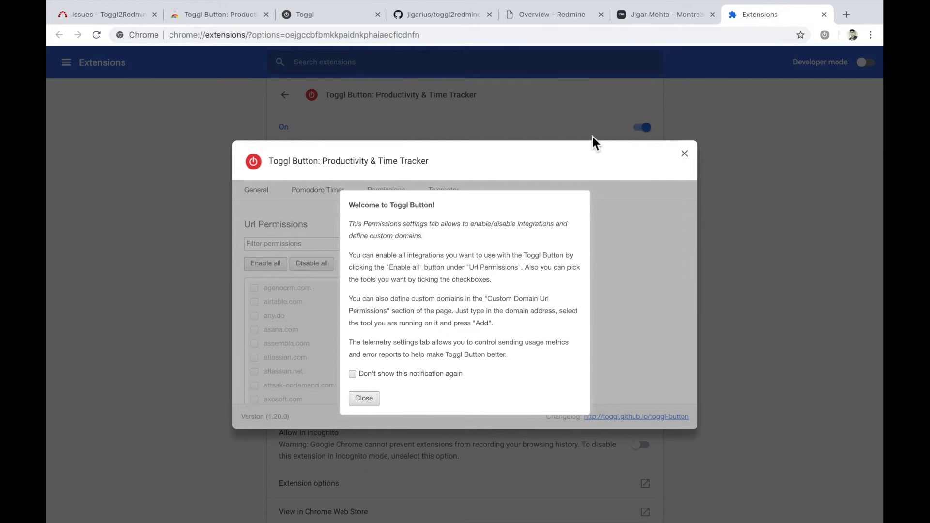
{"action": "left_click", "coordinate": [363, 398]}
- Add the custom domain localhost:10080 with the Redmine integration to the Toggl Button URL permissions
{"action": "scroll", "coordinate": [554, 277], "scroll_direction": "down", "scroll_amount": 3}
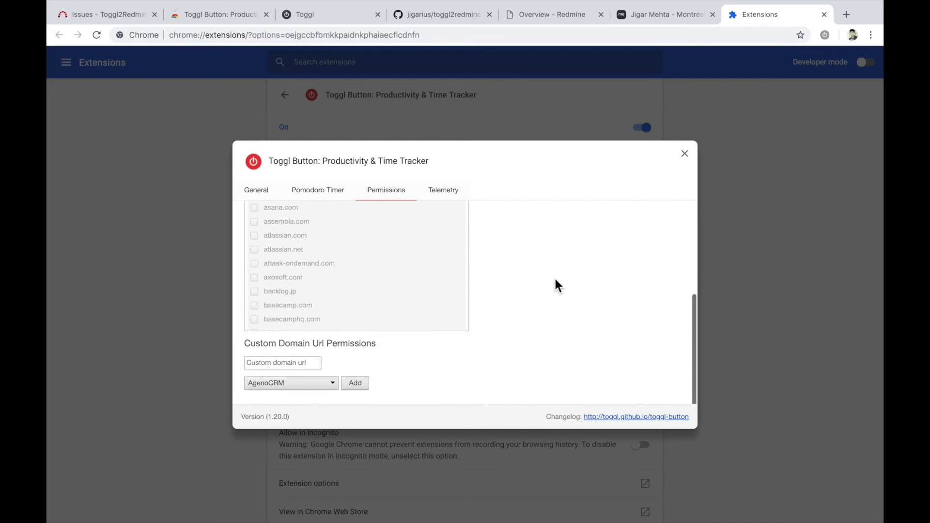
{"action": "left_click", "coordinate": [310, 345]}
{"action": "type", "text": "lo"}
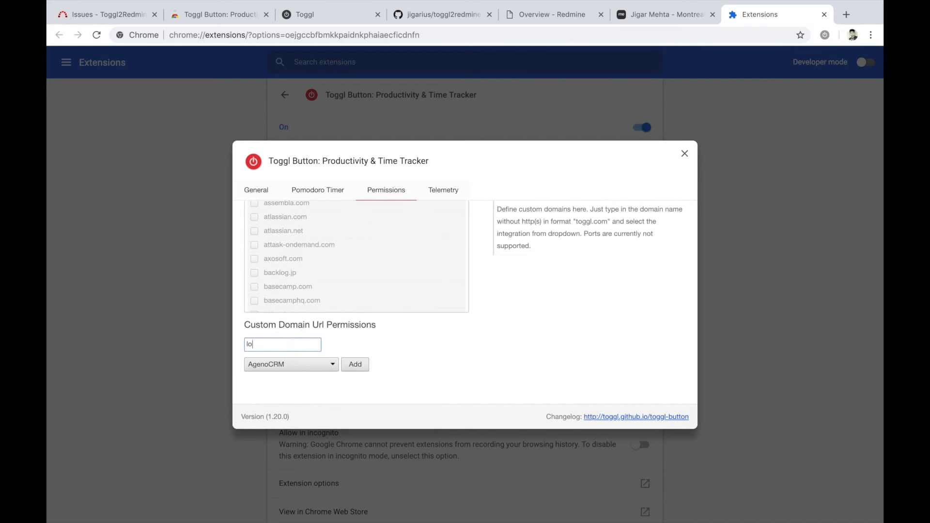
{"action": "type", "text": "calhost:10080"}
{"action": "left_click", "coordinate": [289, 365]}
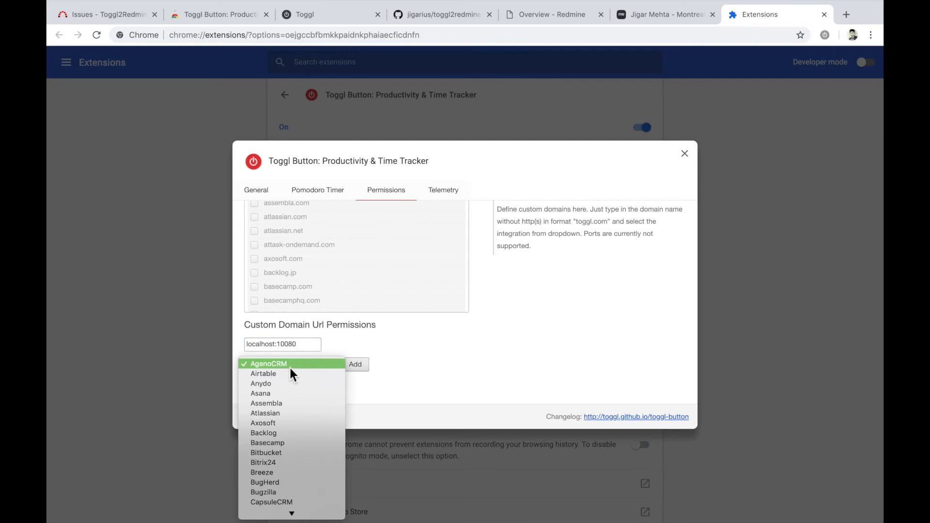
{"action": "type", "text": "redmine"}
{"action": "key", "text": "Return"}
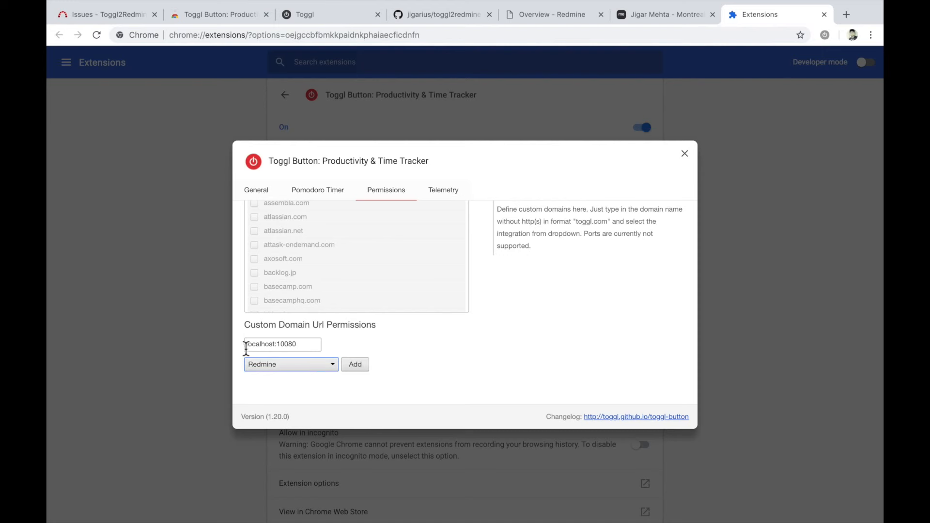
{"action": "left_click", "coordinate": [356, 367]}
{"action": "left_click", "coordinate": [568, 97]}
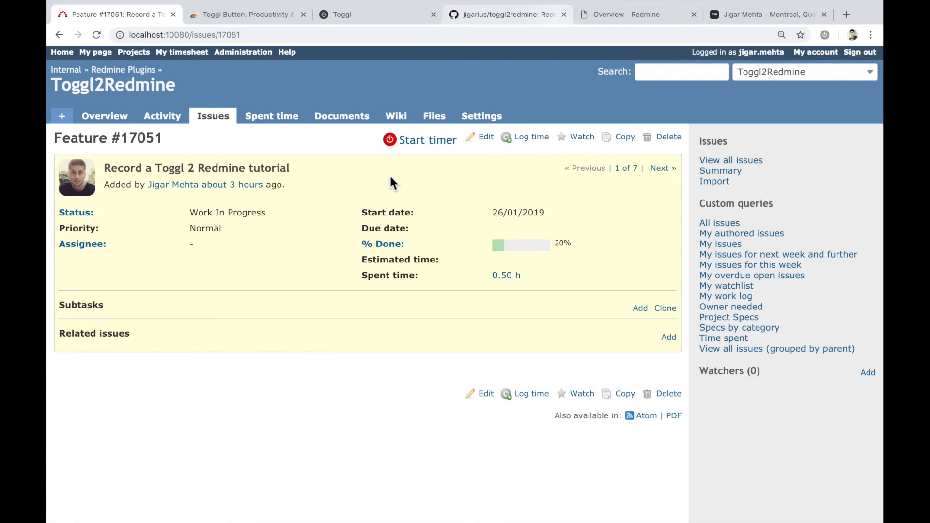
- Start a Toggl timer from Redmine issue #17051, describe it as "Feature #17051 Record the video", and switch to Toggl
{"action": "left_click", "coordinate": [426, 140]}
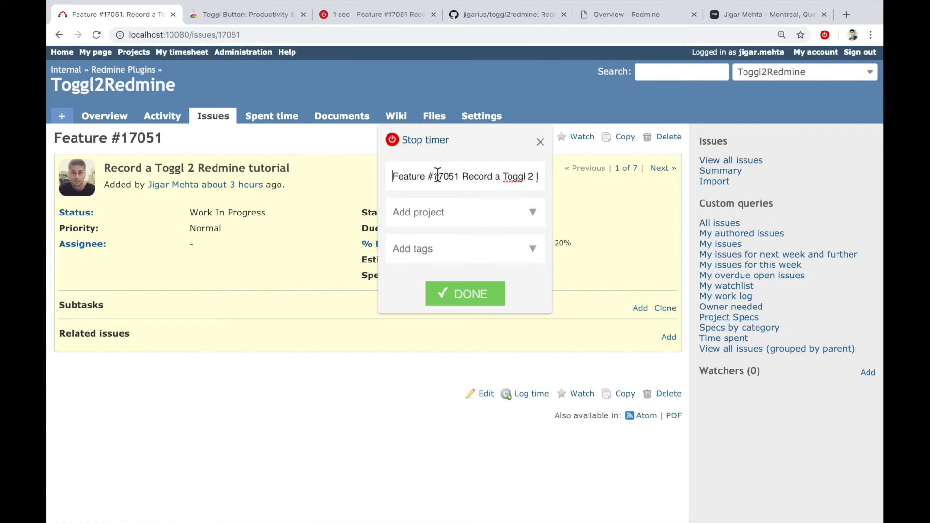
{"action": "left_click", "coordinate": [460, 177]}
{"action": "key", "text": "shift+Home"}
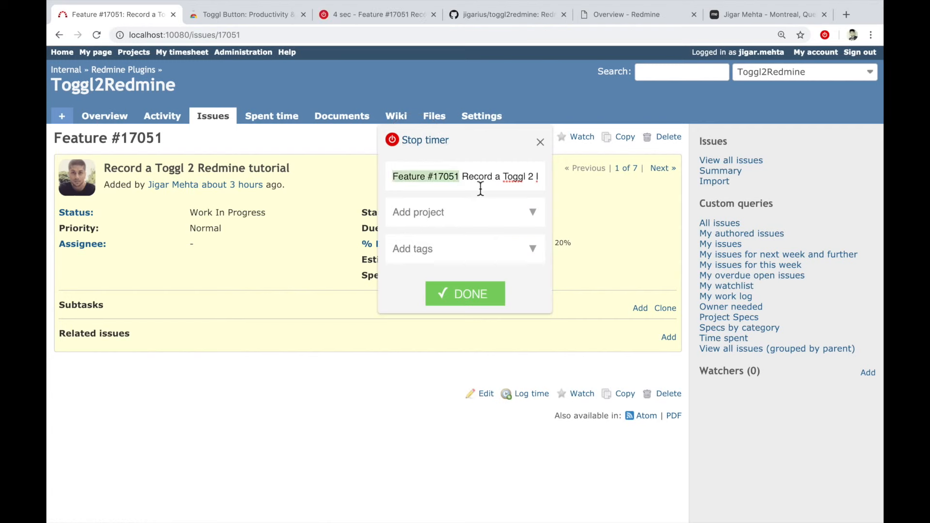
{"action": "left_click", "coordinate": [464, 184]}
{"action": "key", "text": "shift+End"}
{"action": "type", "text": "Record the video"}
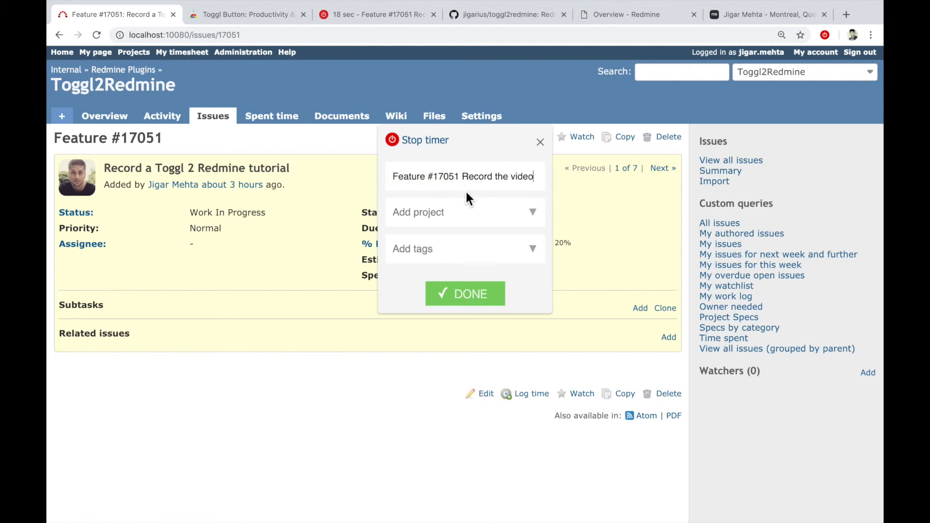
{"action": "left_click", "coordinate": [477, 292]}
{"action": "left_click", "coordinate": [376, 13]}
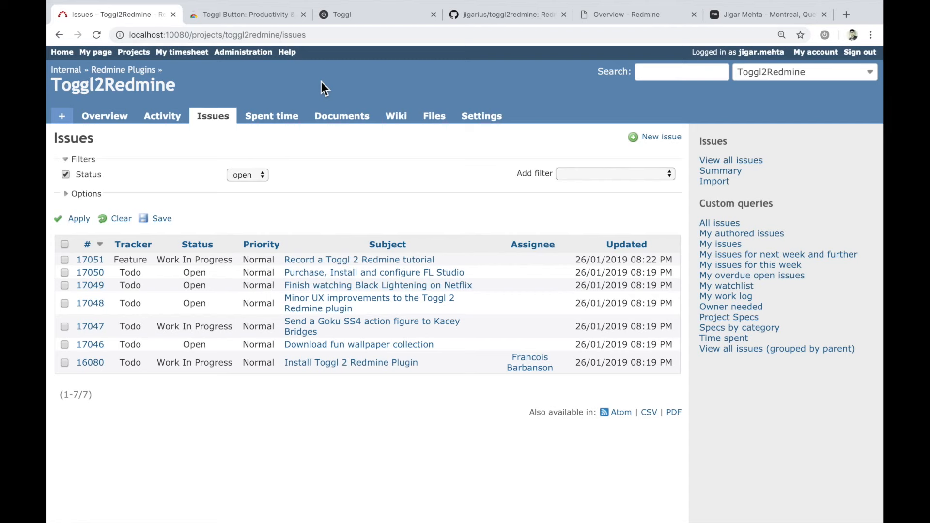
- Try to open the Toggl import page in Redmine and select the API token in the Toggl profile settings
{"action": "left_click", "coordinate": [195, 54]}
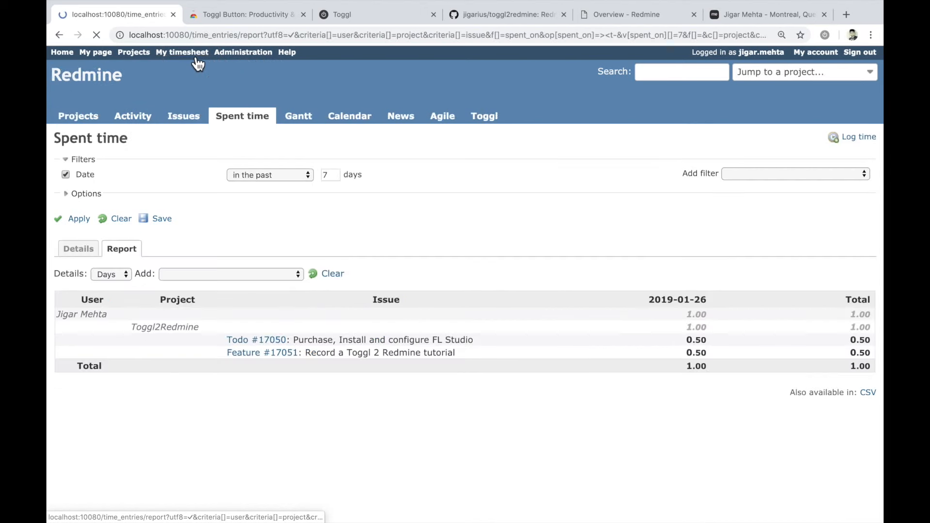
{"action": "left_click", "coordinate": [502, 121]}
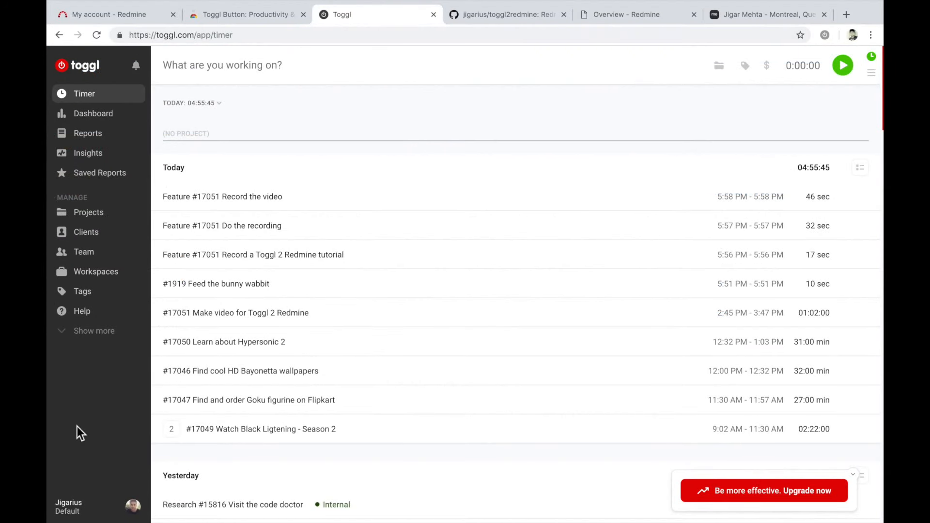
{"action": "left_click", "coordinate": [121, 507]}
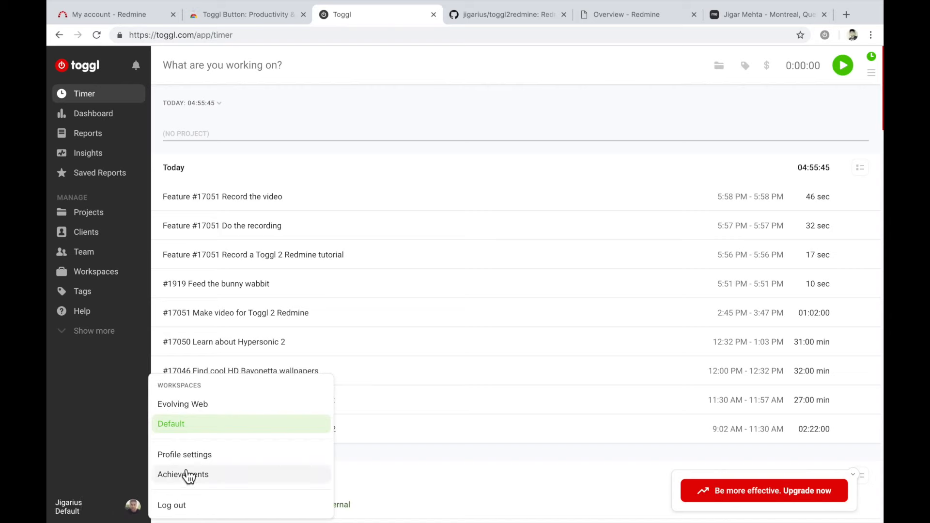
{"action": "left_click", "coordinate": [205, 457]}
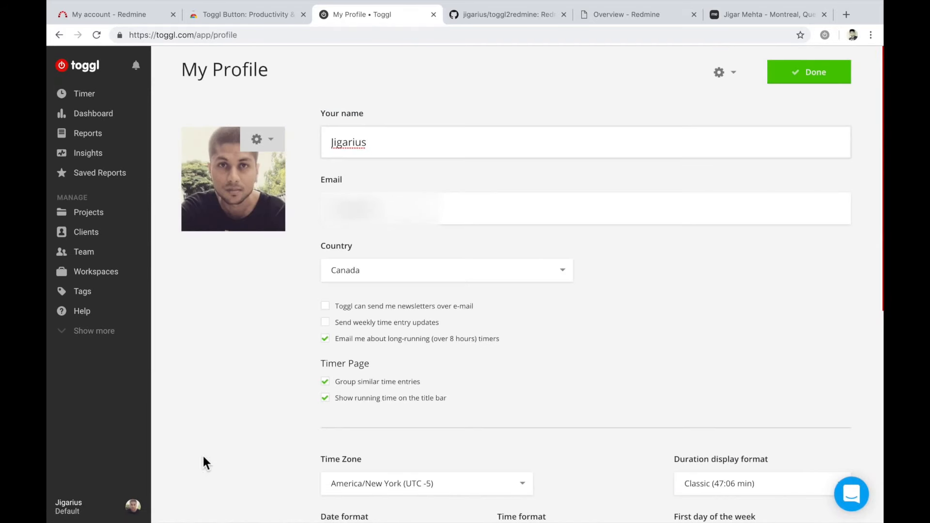
{"action": "scroll", "coordinate": [203, 456], "scroll_direction": "down", "scroll_amount": 8}
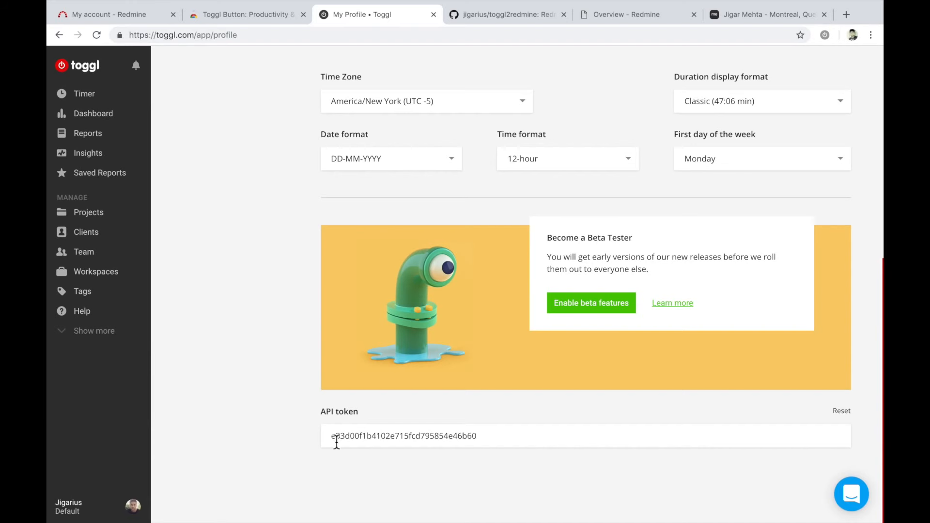
{"action": "left_click_drag", "start_coordinate": [332, 438], "coordinate": [548, 441]}
{"action": "key", "text": "super+c"}
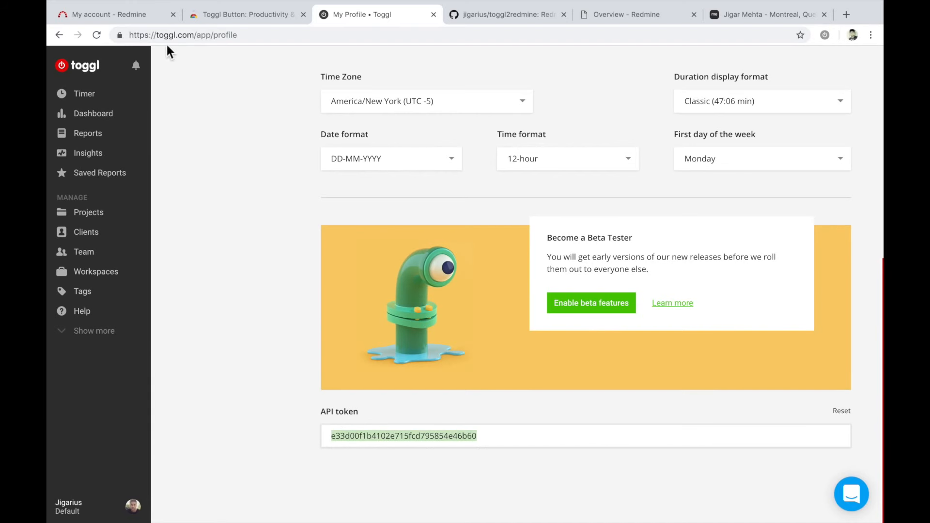
- Paste the API token into the Toggl API Token field of the Redmine account and save the account
{"action": "left_click", "coordinate": [146, 22]}
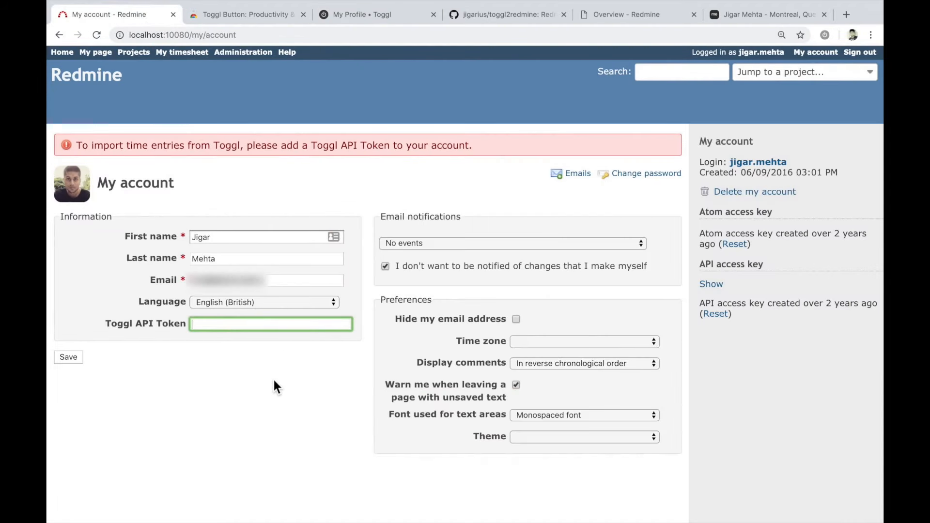
{"action": "key", "text": "super+v"}
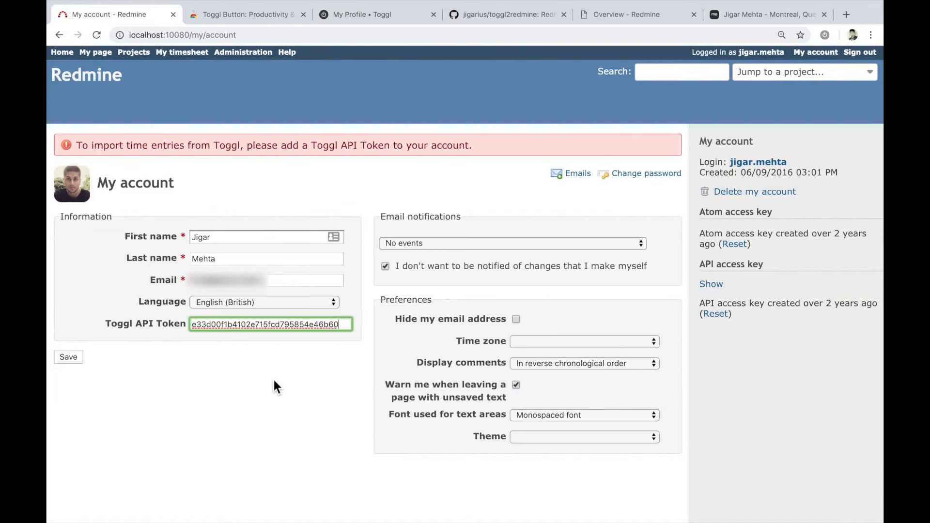
{"action": "left_click", "coordinate": [61, 357]}
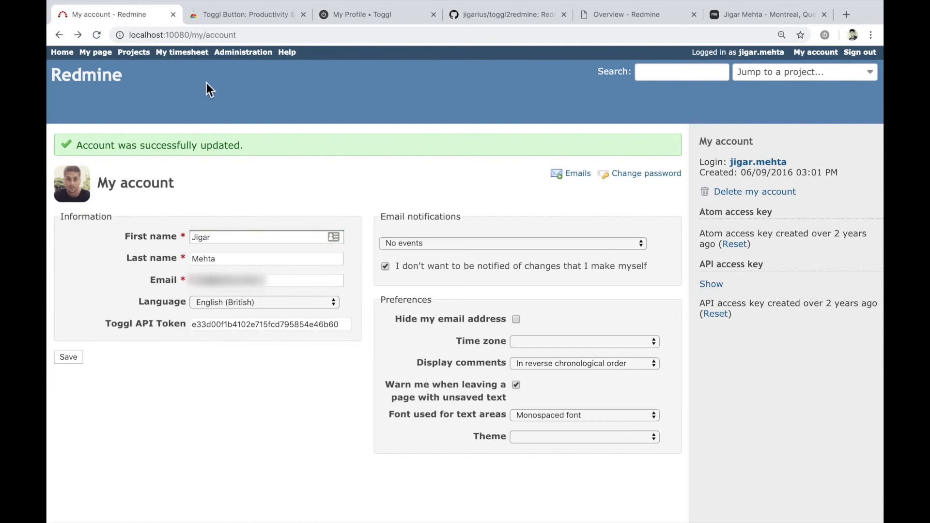
- Open the Toggl import page from the Redmine timesheet and look over the time entries logged on Redmine and Toggl
{"action": "left_click", "coordinate": [196, 53]}
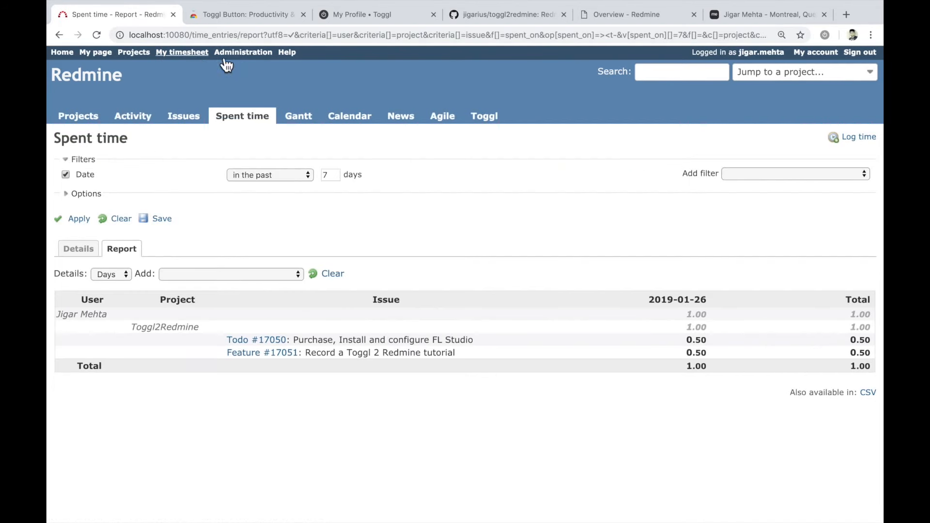
{"action": "left_click", "coordinate": [499, 121]}
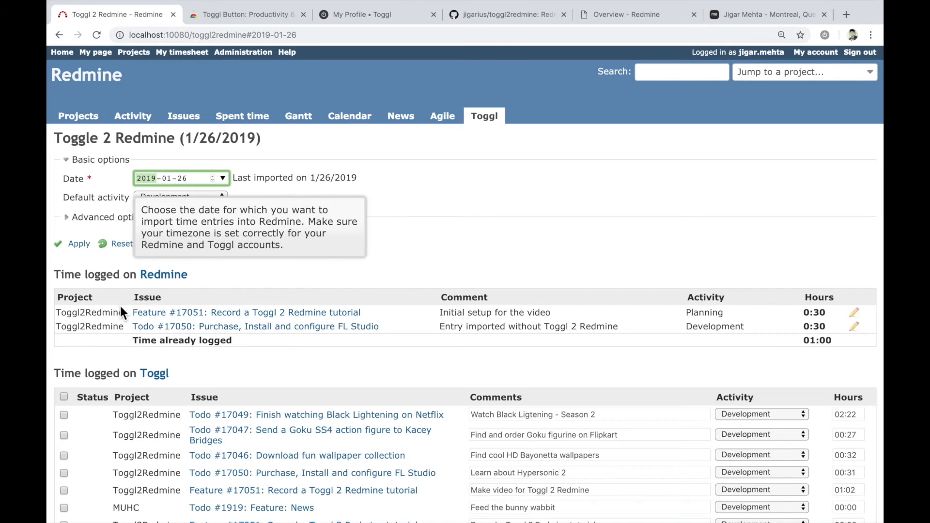
{"action": "scroll", "coordinate": [120, 306], "scroll_direction": "down", "scroll_amount": 3}
{"action": "scroll", "coordinate": [120, 306], "scroll_direction": "up", "scroll_amount": 1}
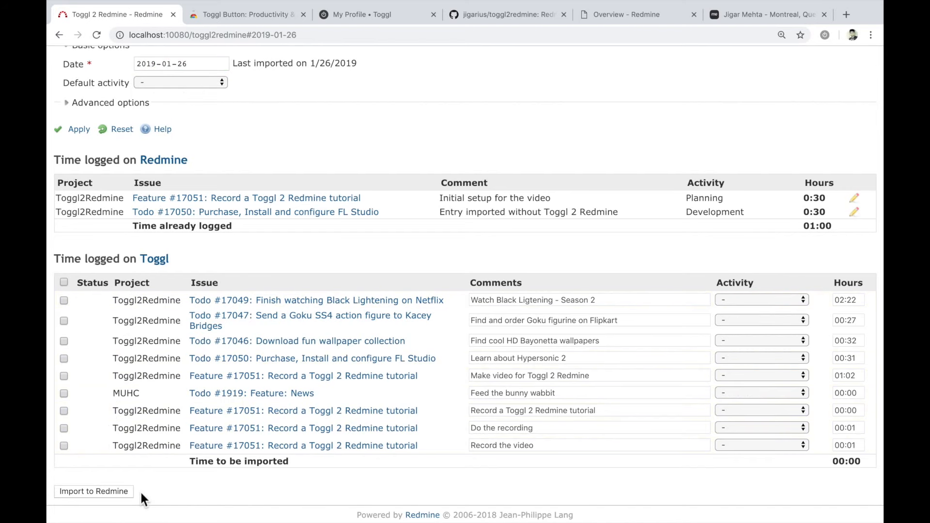
{"action": "scroll", "coordinate": [141, 493], "scroll_direction": "up", "scroll_amount": 3}
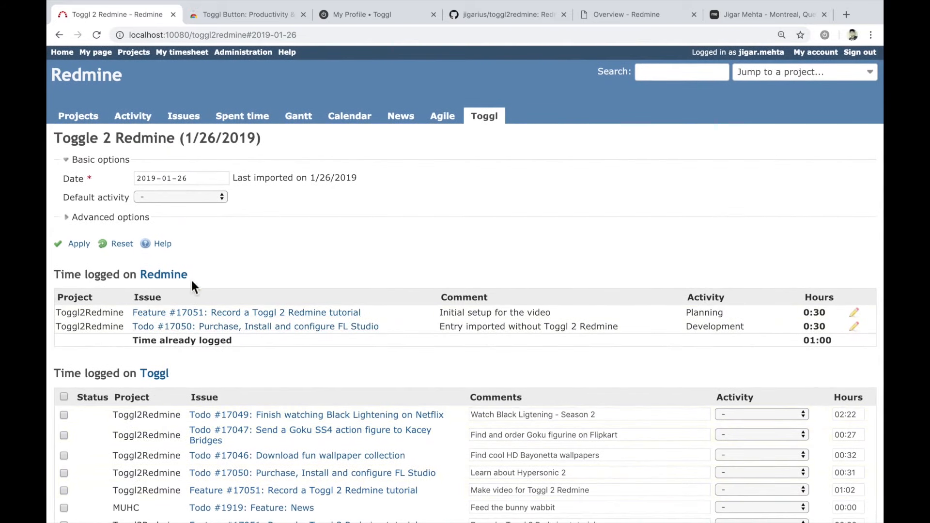
- Set the import date to 2019-01-26 and the default activity to Development, and apply the options to the Toggl entries
{"action": "left_click", "coordinate": [224, 179]}
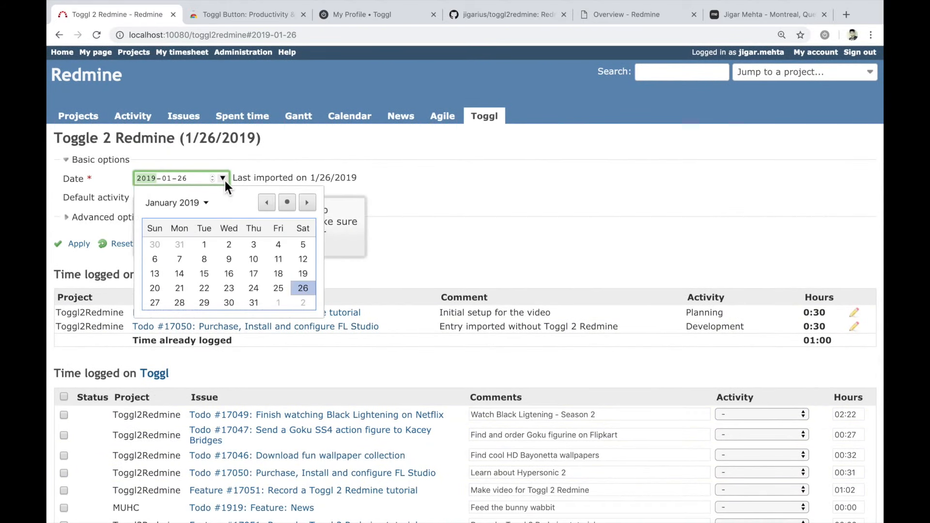
{"action": "left_click", "coordinate": [303, 288]}
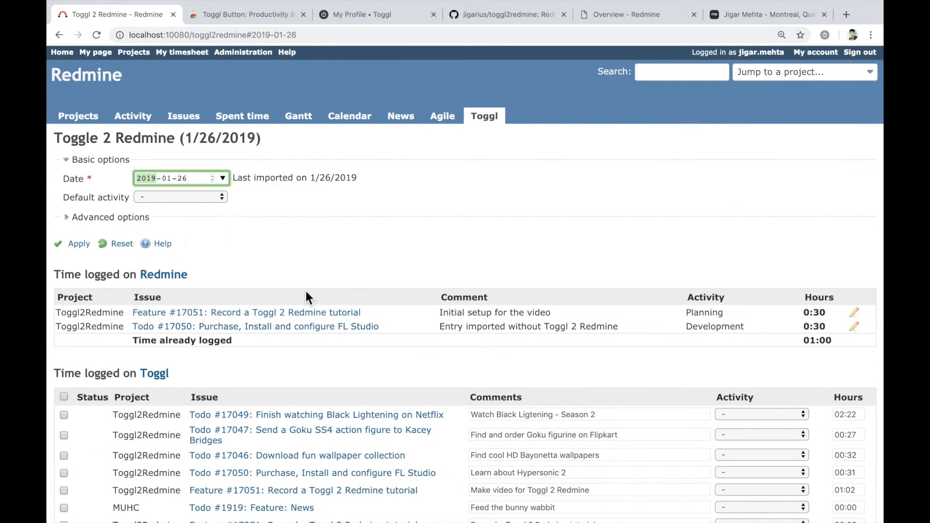
{"action": "left_click", "coordinate": [223, 197]}
{"action": "left_click", "coordinate": [210, 220]}
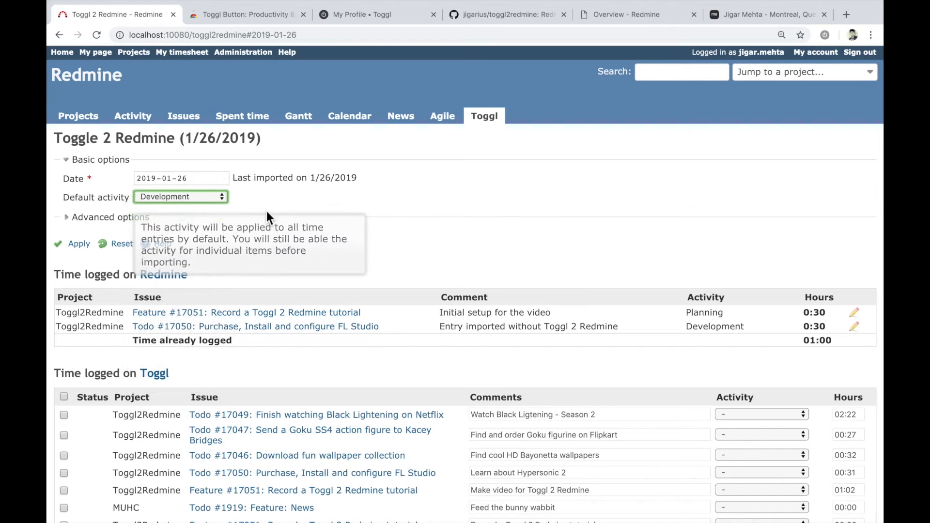
{"action": "left_click", "coordinate": [86, 247]}
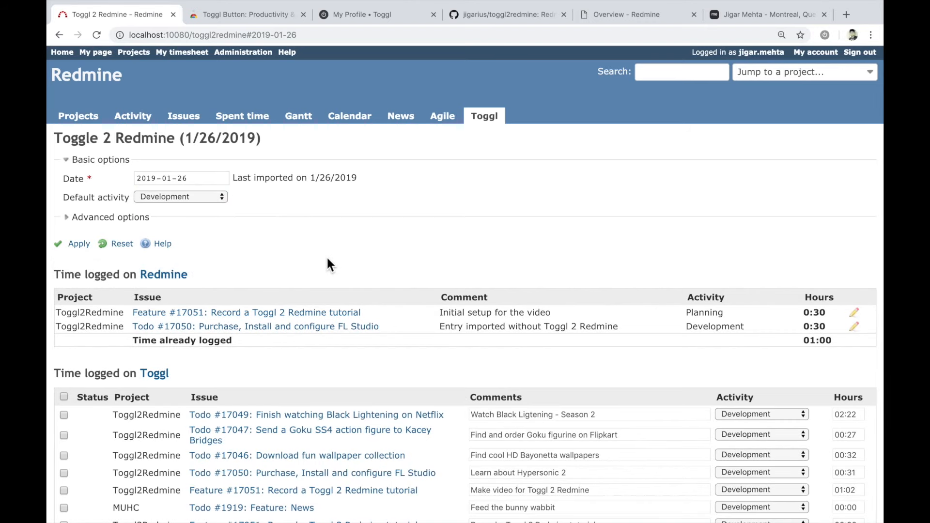
{"action": "scroll", "coordinate": [328, 259], "scroll_direction": "down", "scroll_amount": 3}
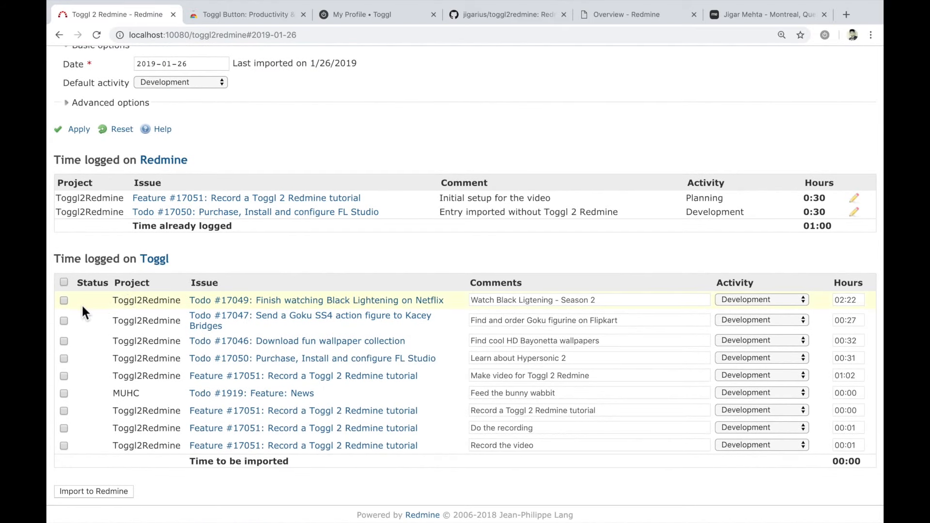
- Mark all Toggl entries for import except Todo #17049: Finish watching Black Lightening on Netflix
{"action": "left_click", "coordinate": [64, 300]}
{"action": "left_click", "coordinate": [64, 321]}
{"action": "left_click", "coordinate": [63, 340]}
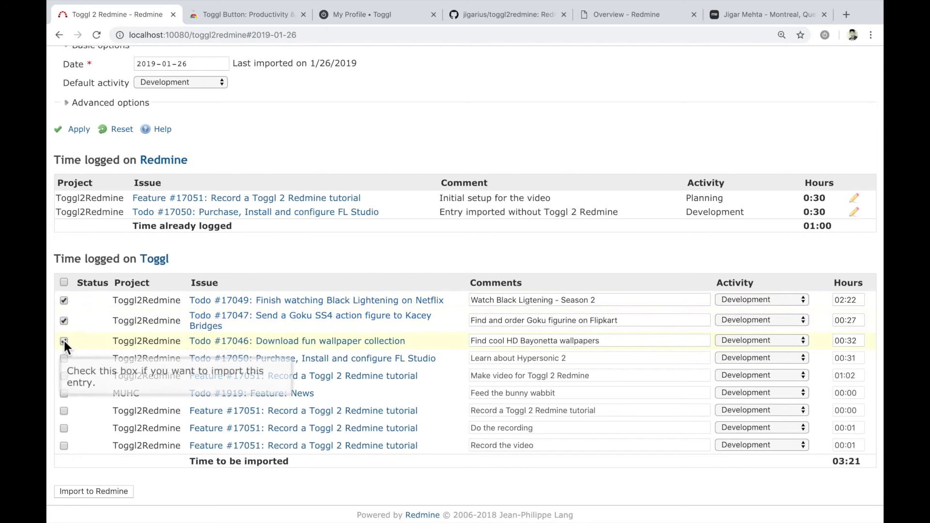
{"action": "left_click", "coordinate": [64, 282]}
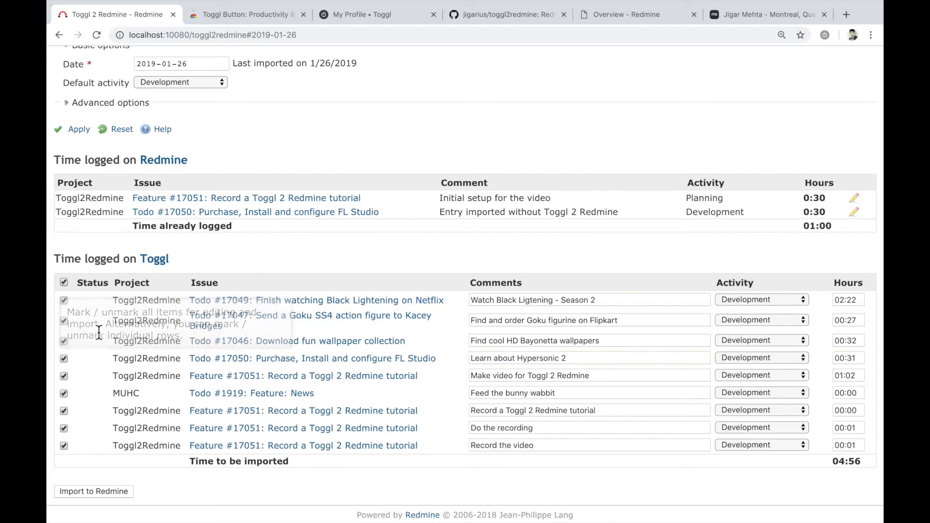
{"action": "left_click", "coordinate": [63, 300]}
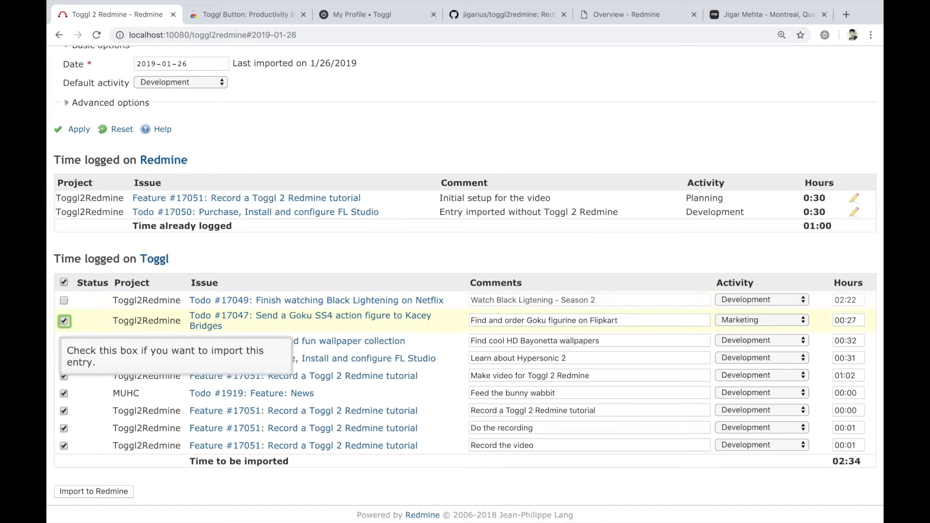
- Round the hours of the Toggl entry for Todo #17047 up to 00:30
{"action": "key", "text": "Tab"}
{"action": "key", "text": "Tab"}
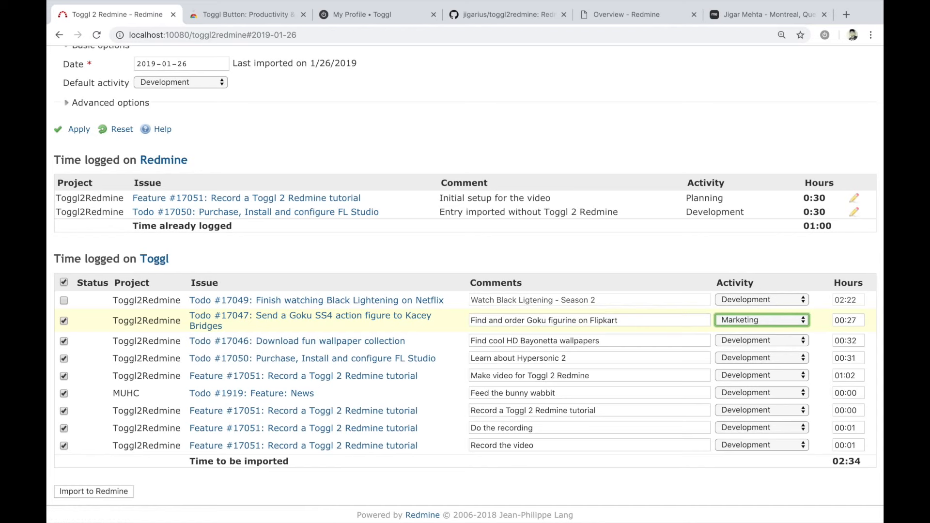
{"action": "key", "text": "Tab"}
{"action": "key", "text": "Up"}
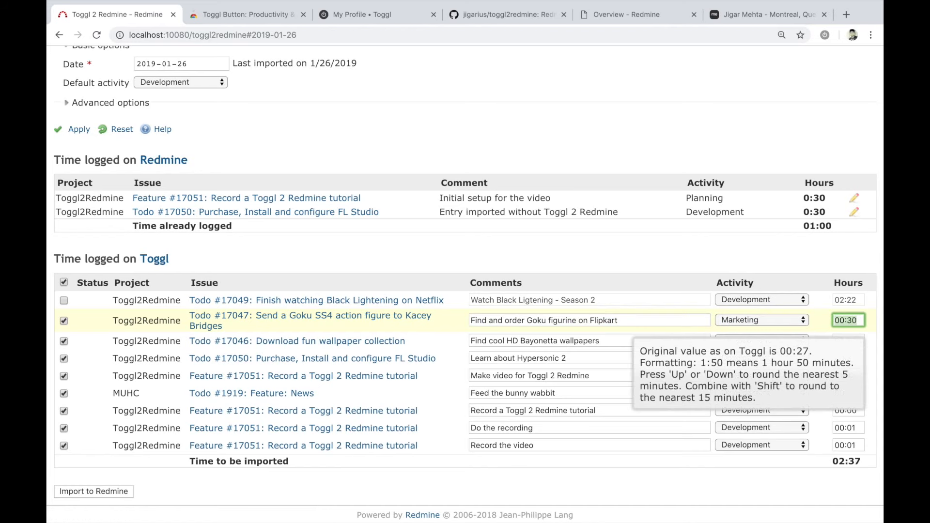
- Import the marked Toggl entries to Redmine and confirm the import
{"action": "left_click", "coordinate": [173, 494]}
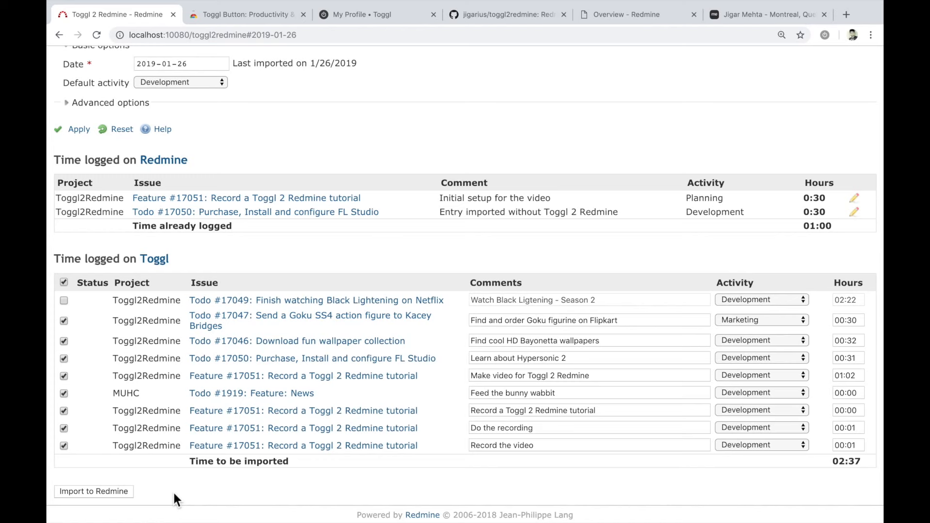
{"action": "left_click", "coordinate": [131, 492]}
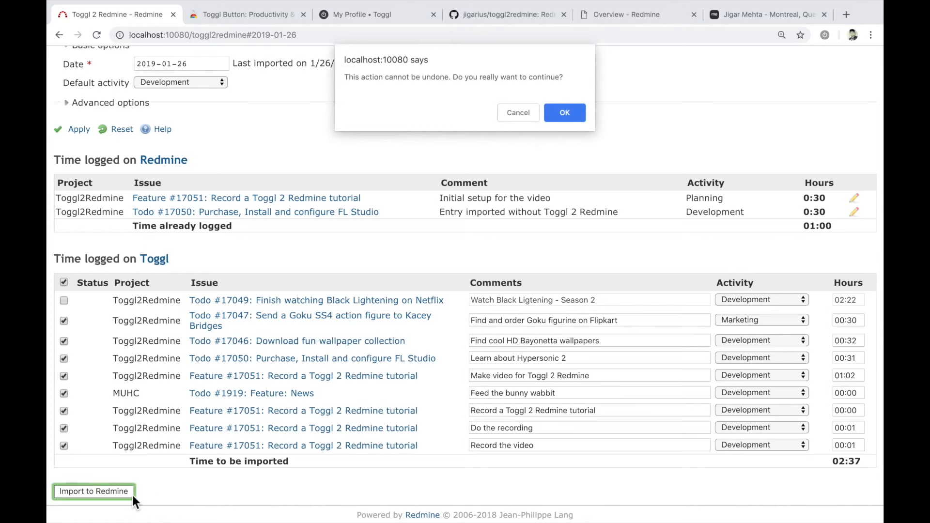
{"action": "left_click", "coordinate": [564, 113]}
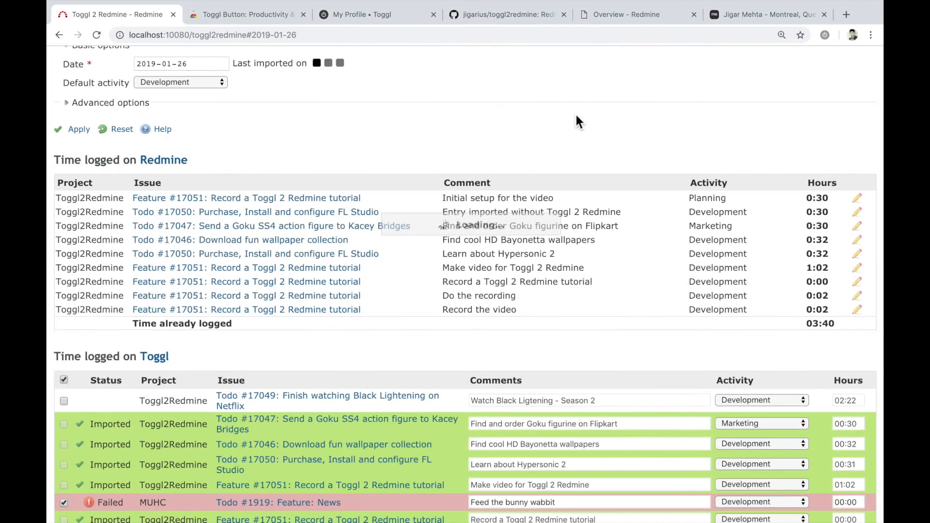